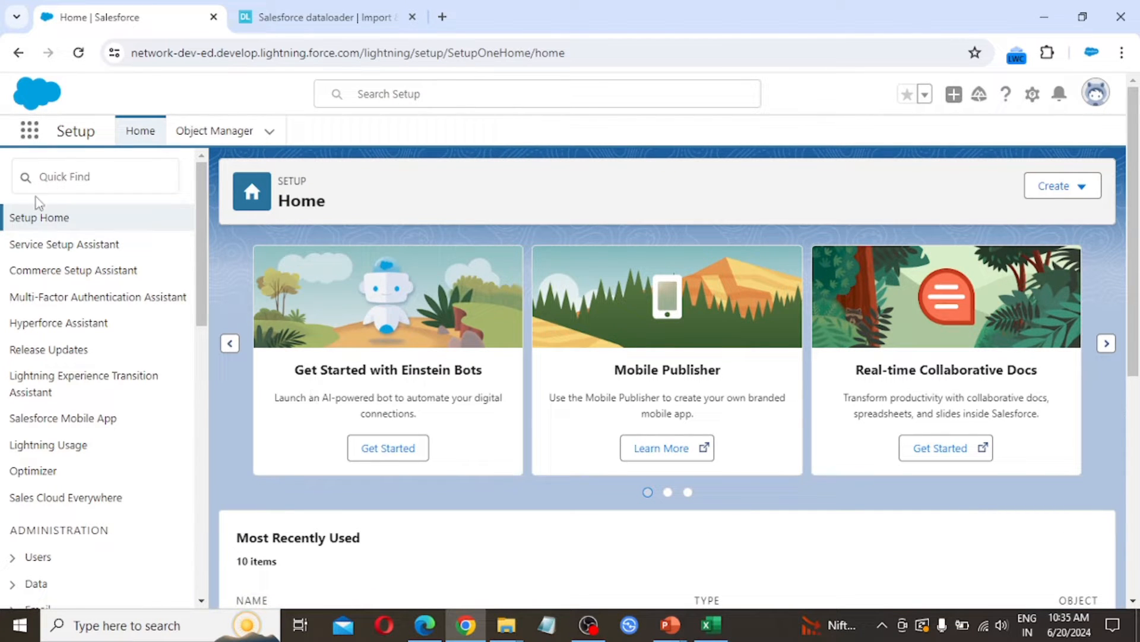
Open the Accounts object in the All Accounts list view and look through its records
{"action": "left_click", "coordinate": [30, 131]}
{"action": "type", "text": "account"}
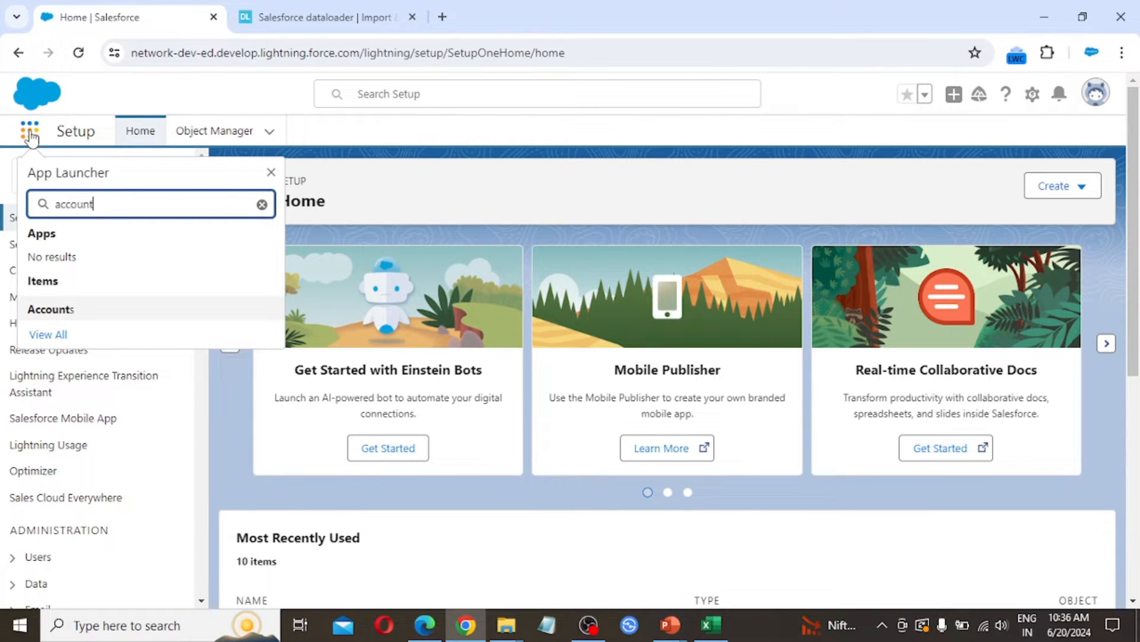
{"action": "left_click", "coordinate": [77, 310]}
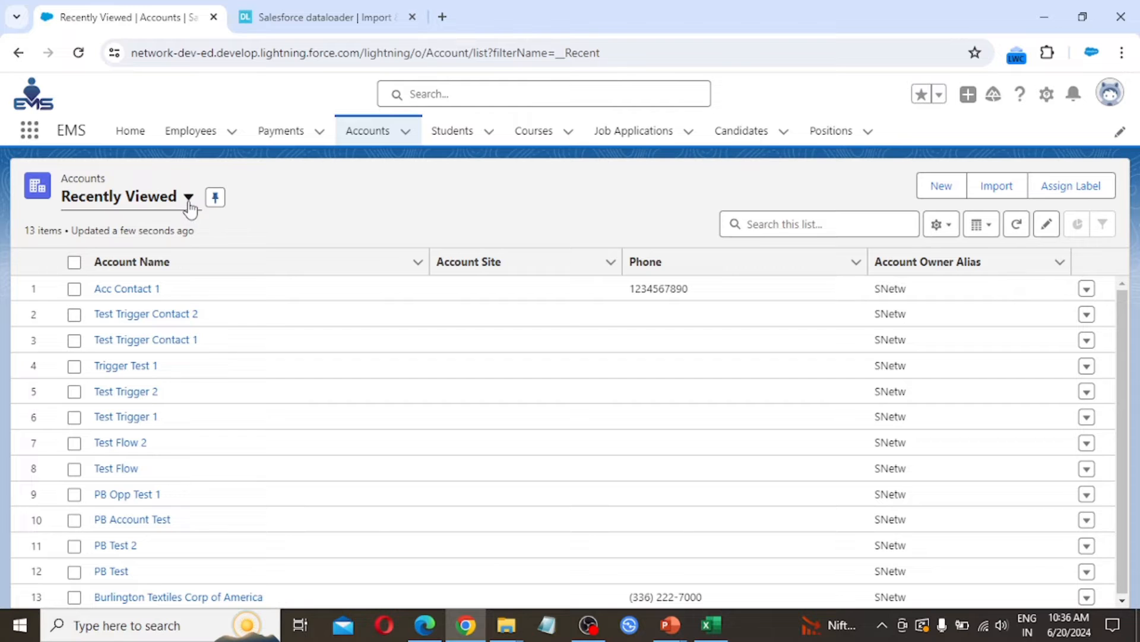
{"action": "left_click", "coordinate": [189, 198]}
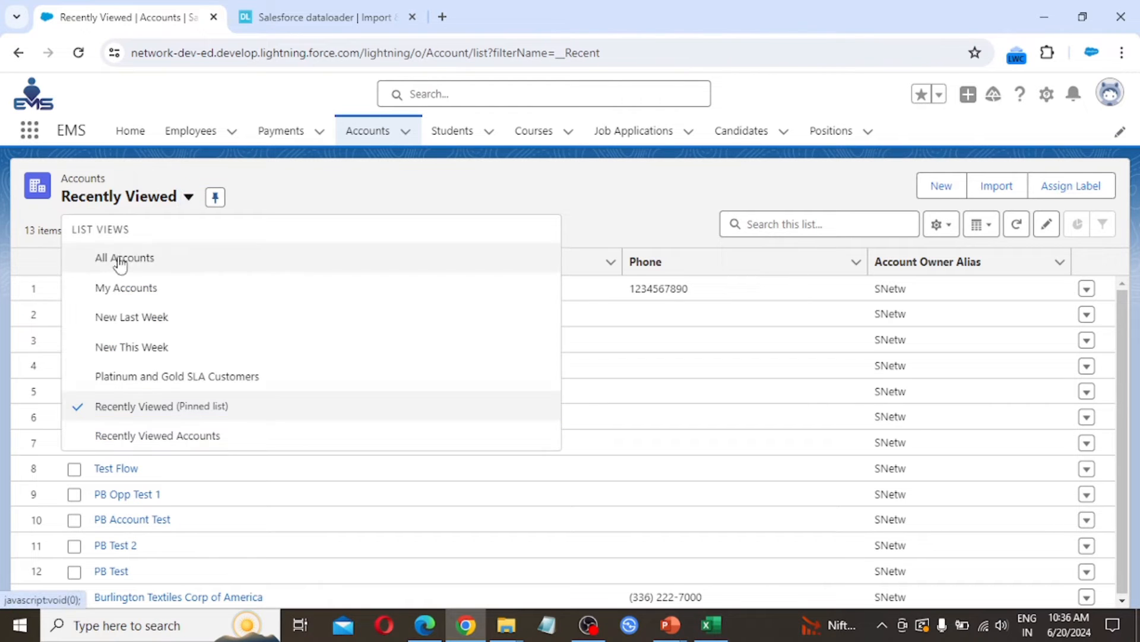
{"action": "left_click", "coordinate": [116, 257]}
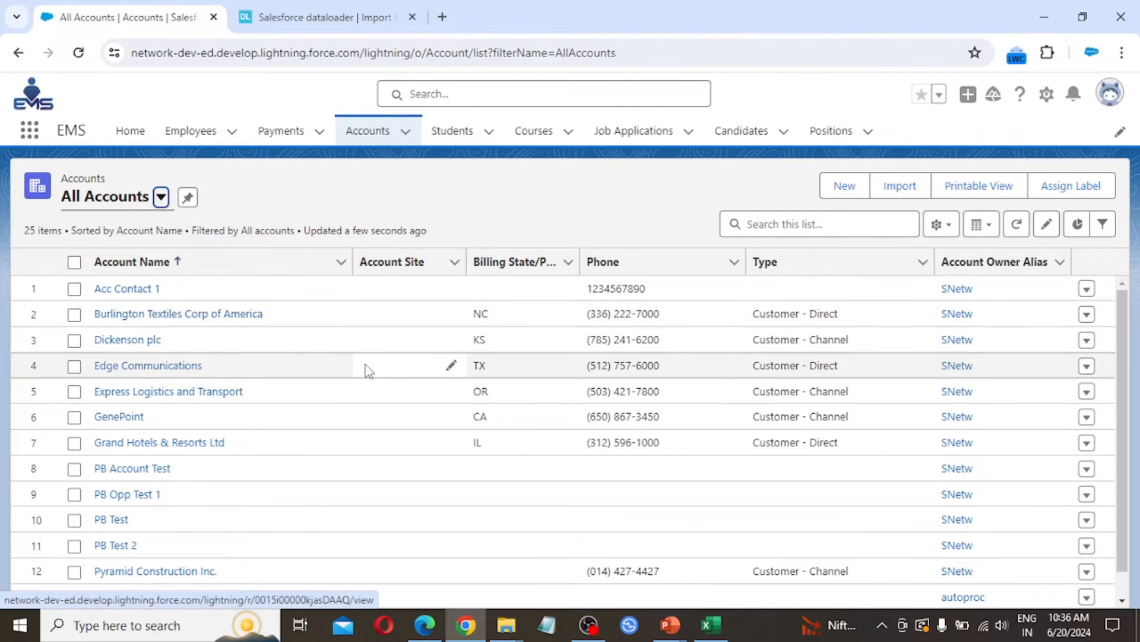
{"action": "scroll", "coordinate": [371, 378], "scroll_direction": "down", "scroll_amount": 5}
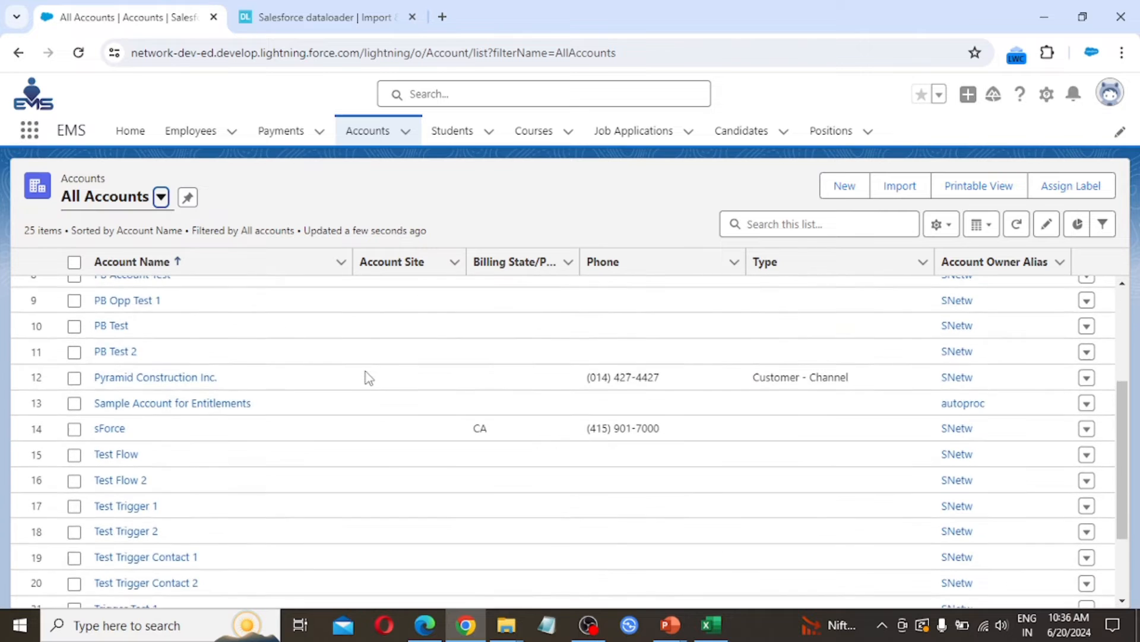
{"action": "scroll", "coordinate": [364, 373], "scroll_direction": "down", "scroll_amount": 1}
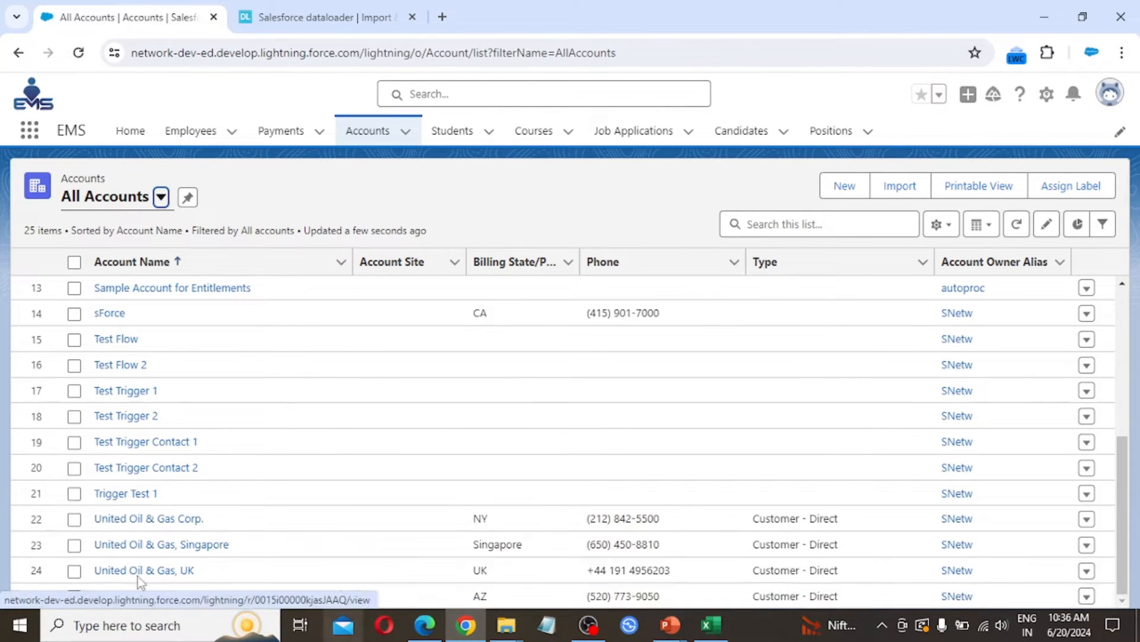
{"action": "scroll", "coordinate": [611, 491], "scroll_direction": "up", "scroll_amount": 5}
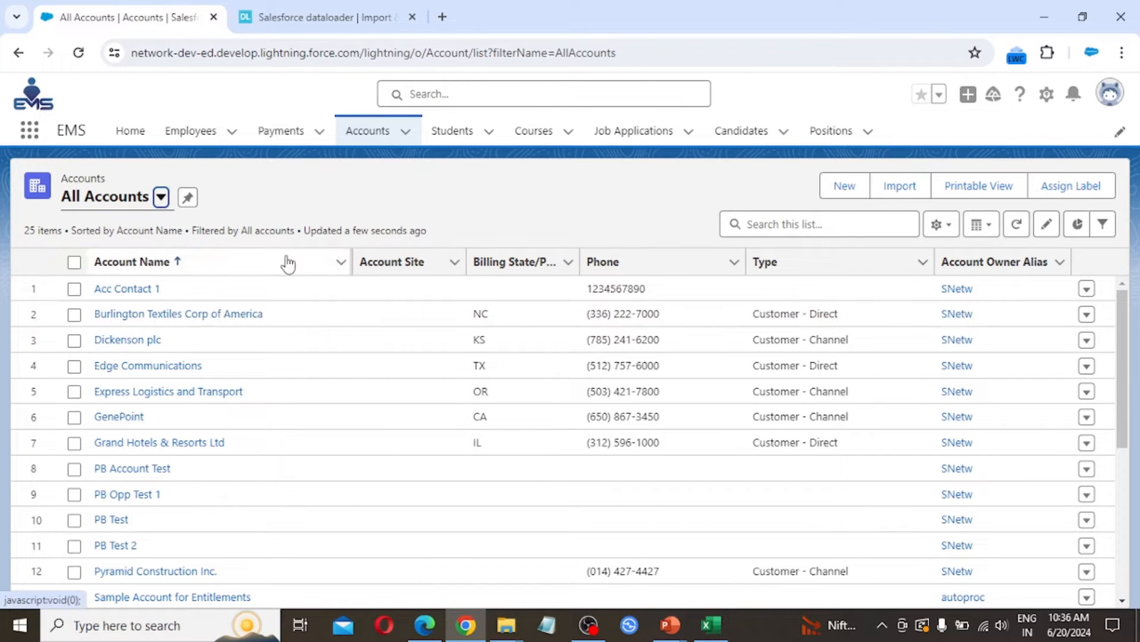
Switch to dataloader.io, log in with Salesforce for the Production environment and allow it access to the org
{"action": "left_click", "coordinate": [308, 12]}
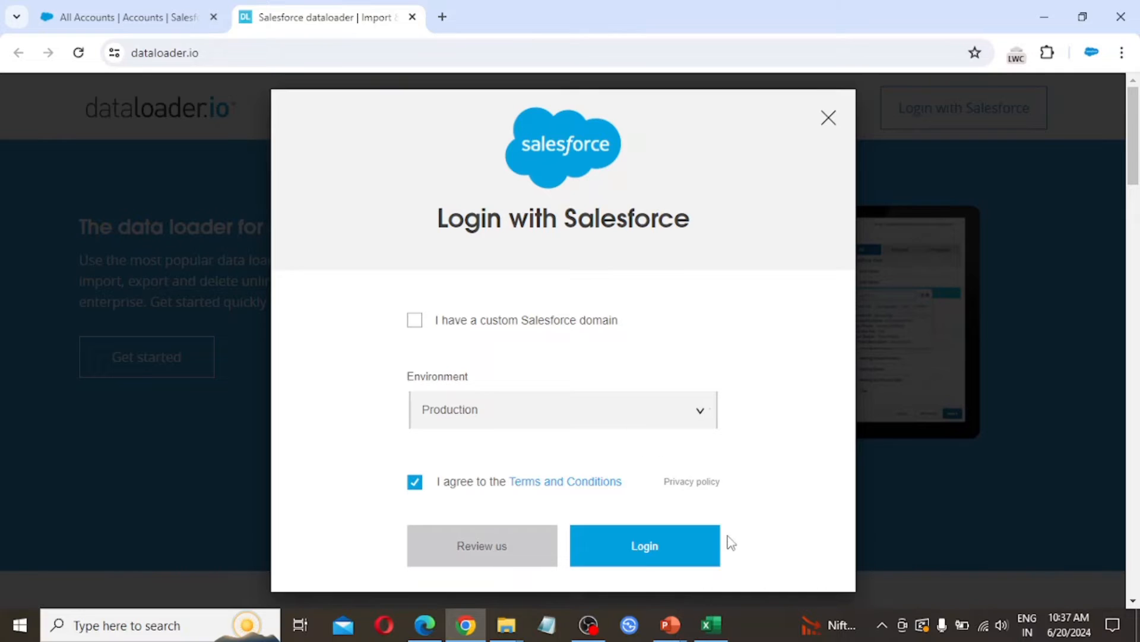
{"action": "left_click", "coordinate": [668, 550]}
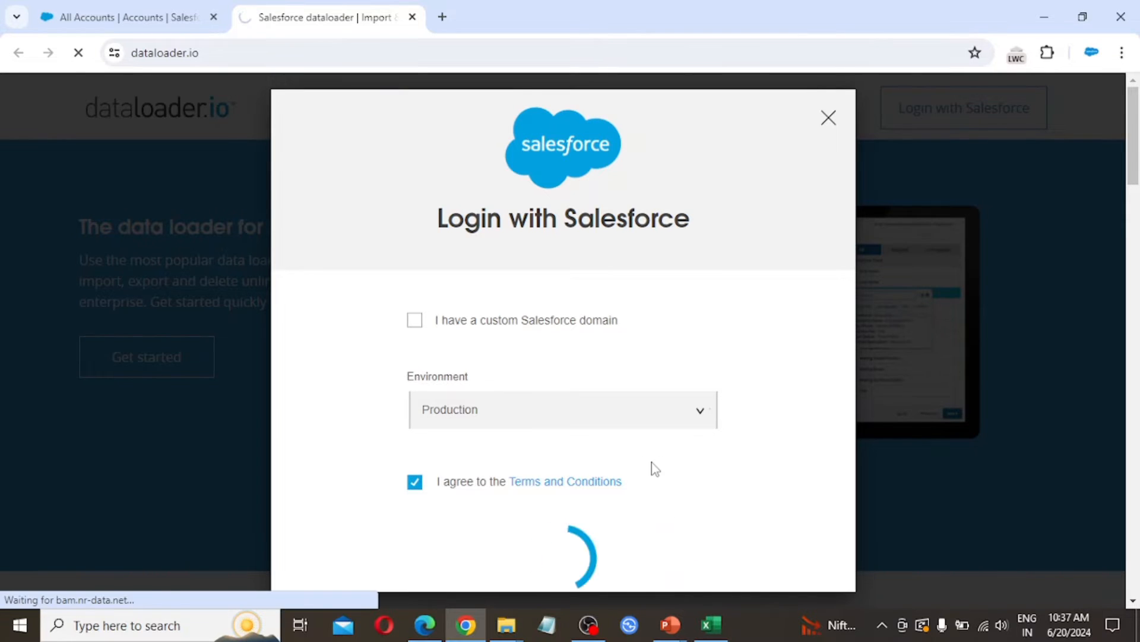
{"action": "scroll", "coordinate": [654, 461], "scroll_direction": "down", "scroll_amount": 7}
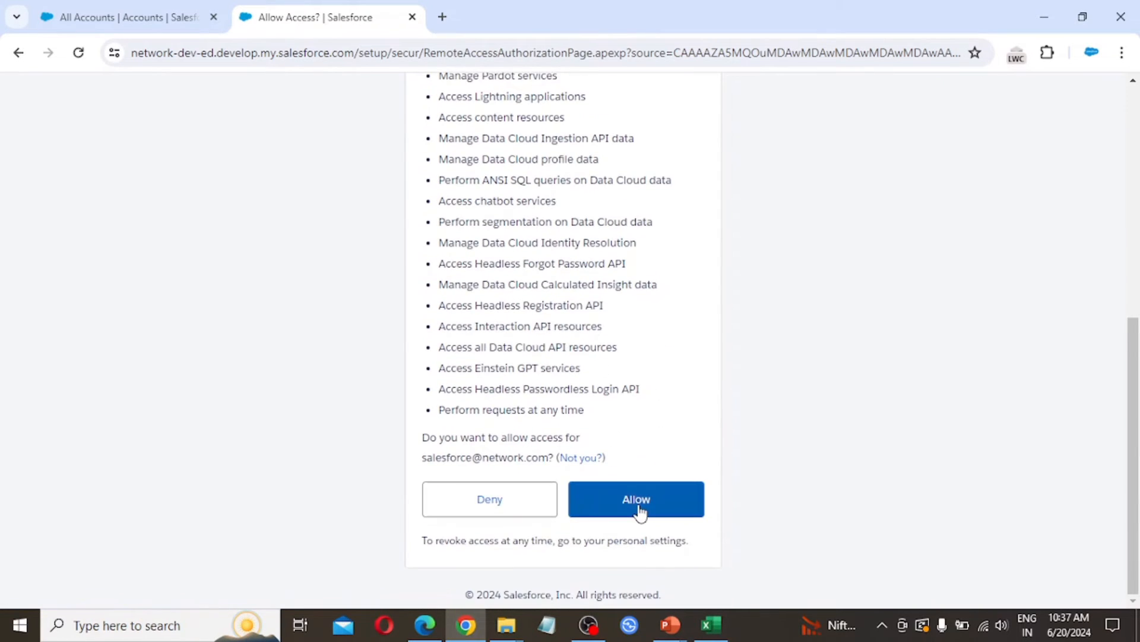
{"action": "left_click", "coordinate": [644, 507]}
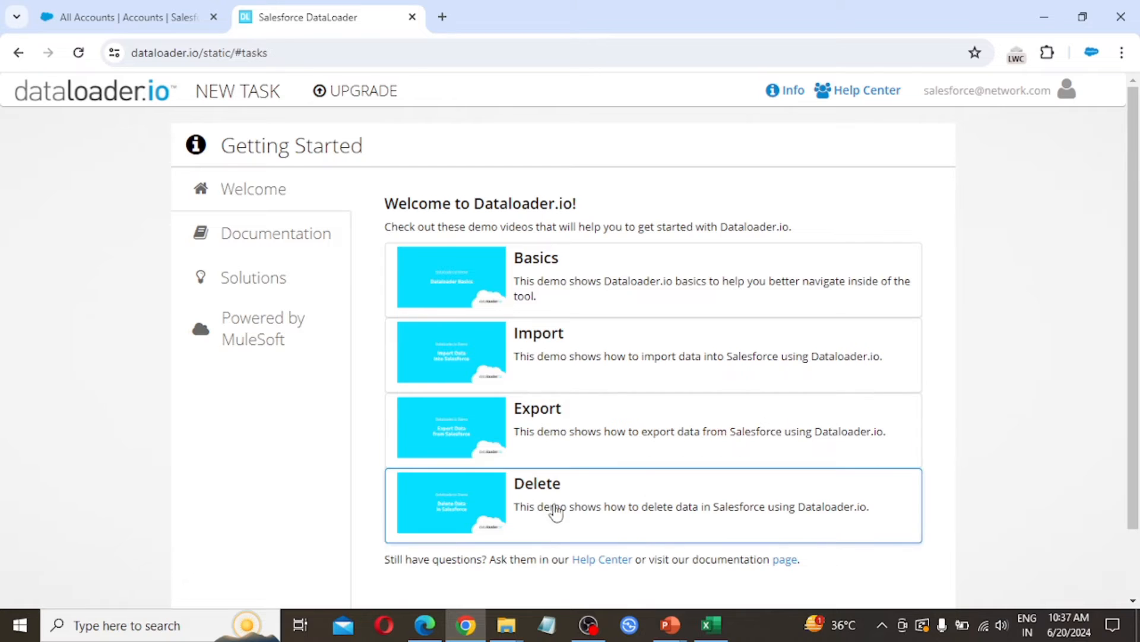
{"action": "scroll", "coordinate": [599, 511], "scroll_direction": "down", "scroll_amount": 1}
{"action": "scroll", "coordinate": [901, 309], "scroll_direction": "up", "scroll_amount": 1}
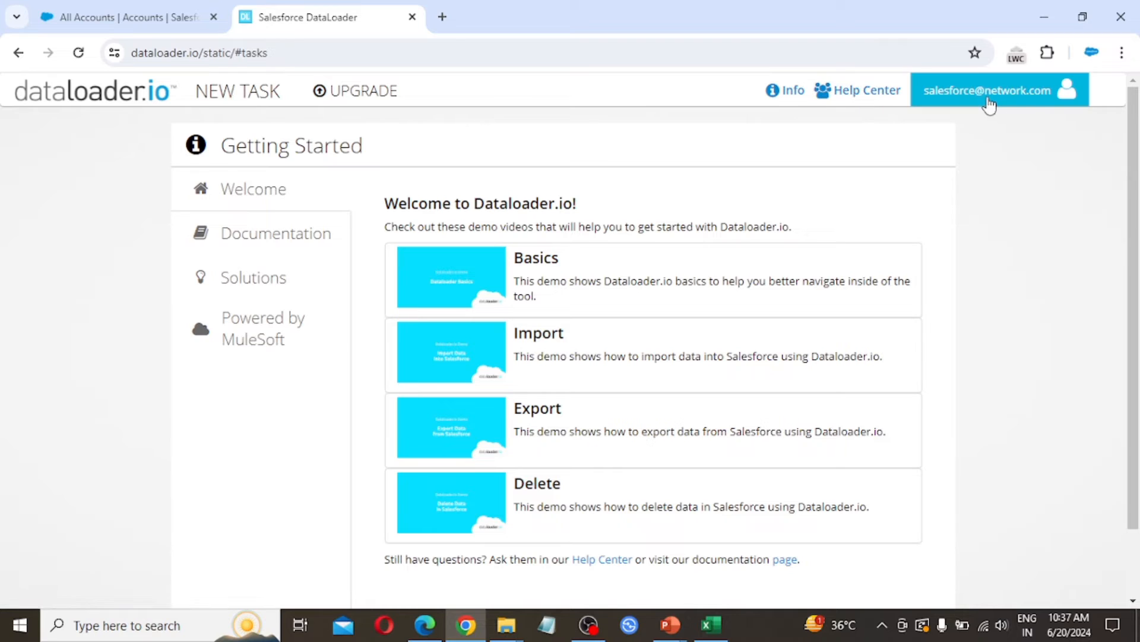
{"action": "left_click", "coordinate": [1068, 102]}
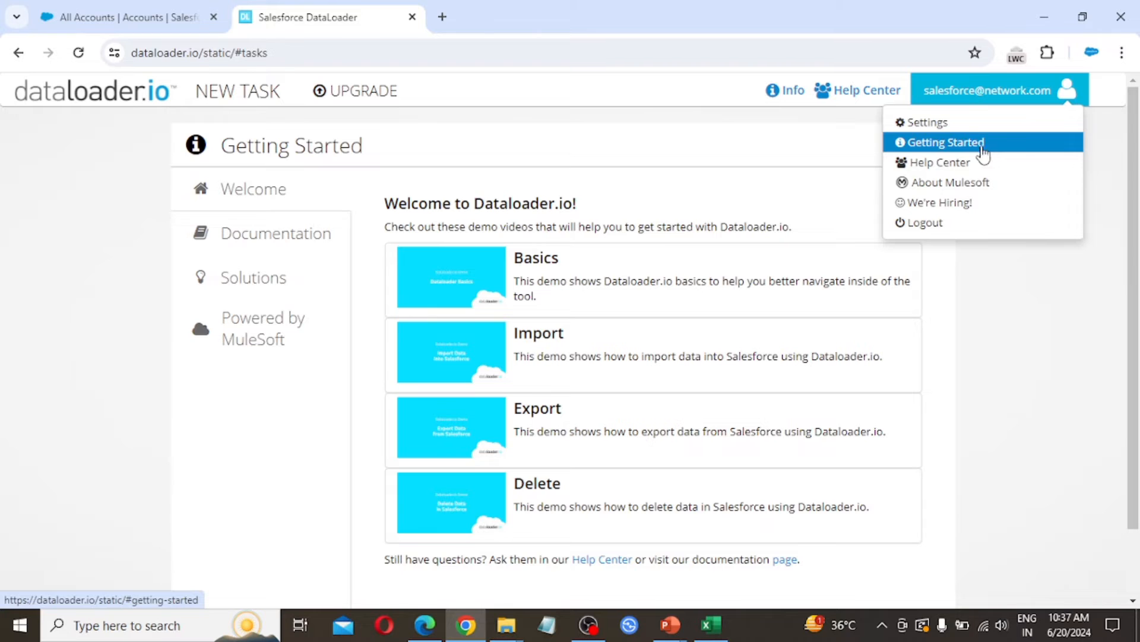
{"action": "left_click", "coordinate": [860, 233]}
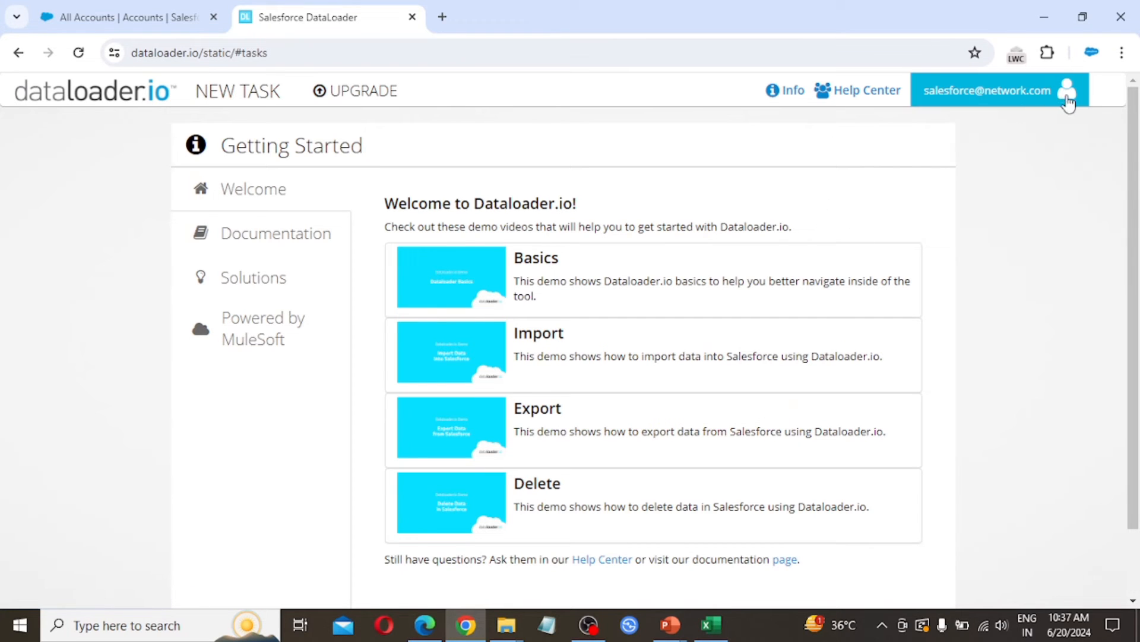
{"action": "mouse_move", "coordinate": [1058, 98]}
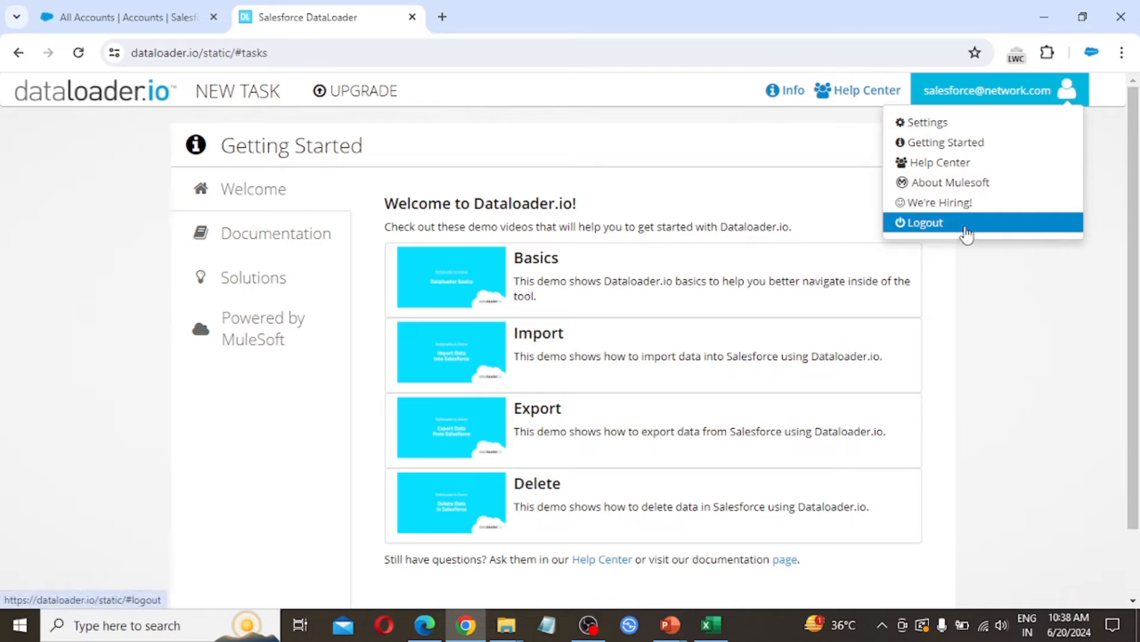
Create a new export task on the default Production connection for the Account object and continue to its fields
{"action": "left_click", "coordinate": [247, 98]}
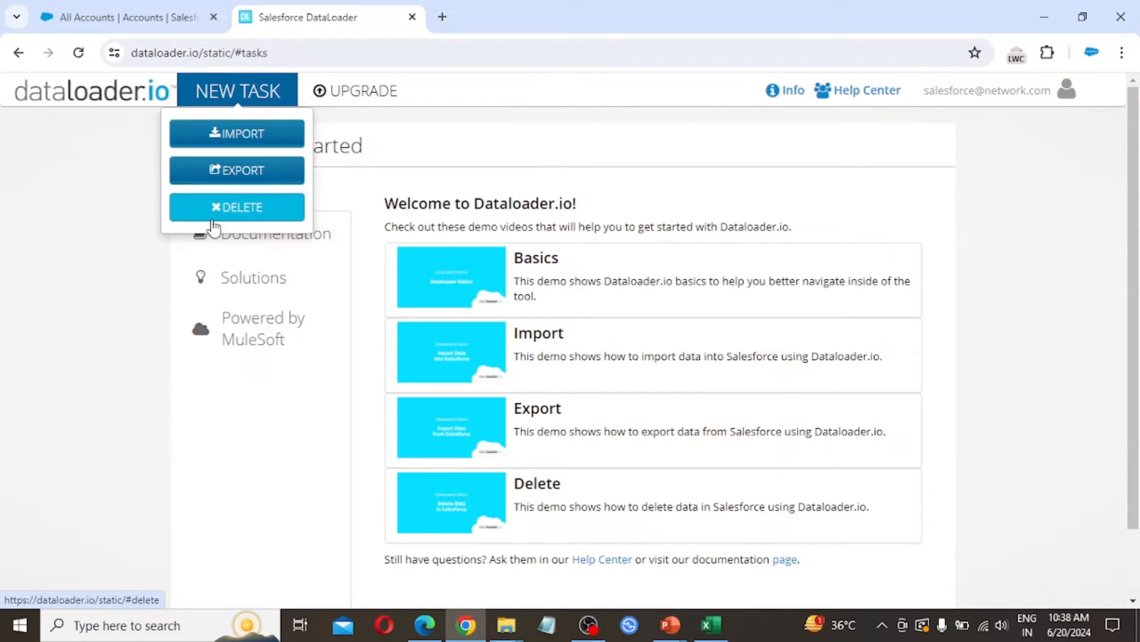
{"action": "left_click", "coordinate": [254, 172]}
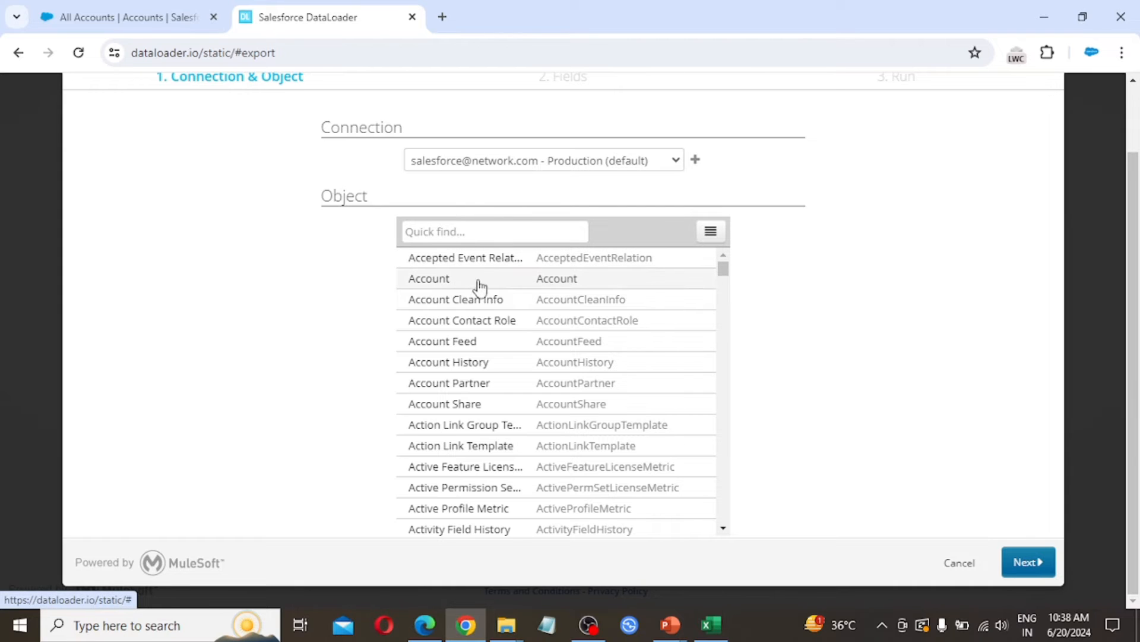
{"action": "left_click", "coordinate": [526, 283]}
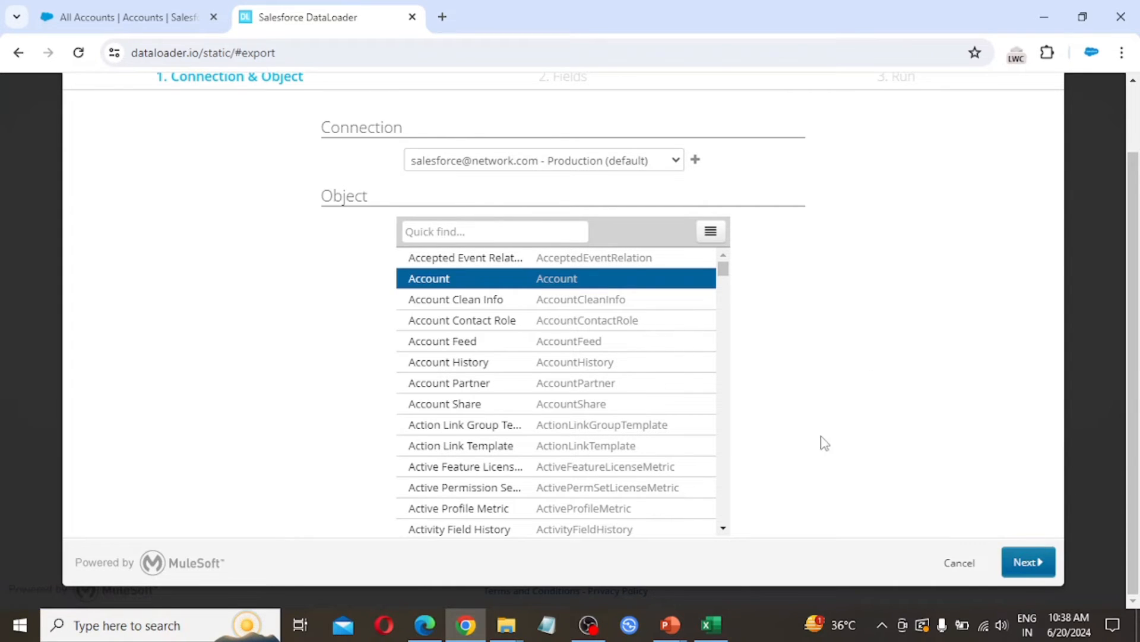
{"action": "scroll", "coordinate": [475, 377], "scroll_direction": "down", "scroll_amount": 7}
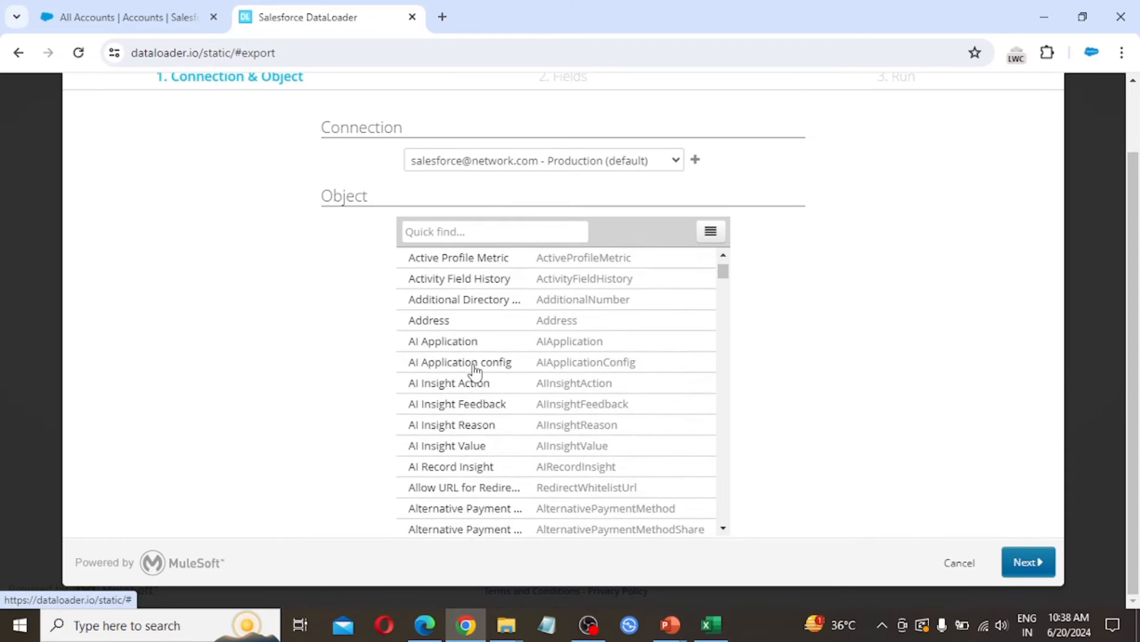
{"action": "scroll", "coordinate": [475, 371], "scroll_direction": "down", "scroll_amount": 12}
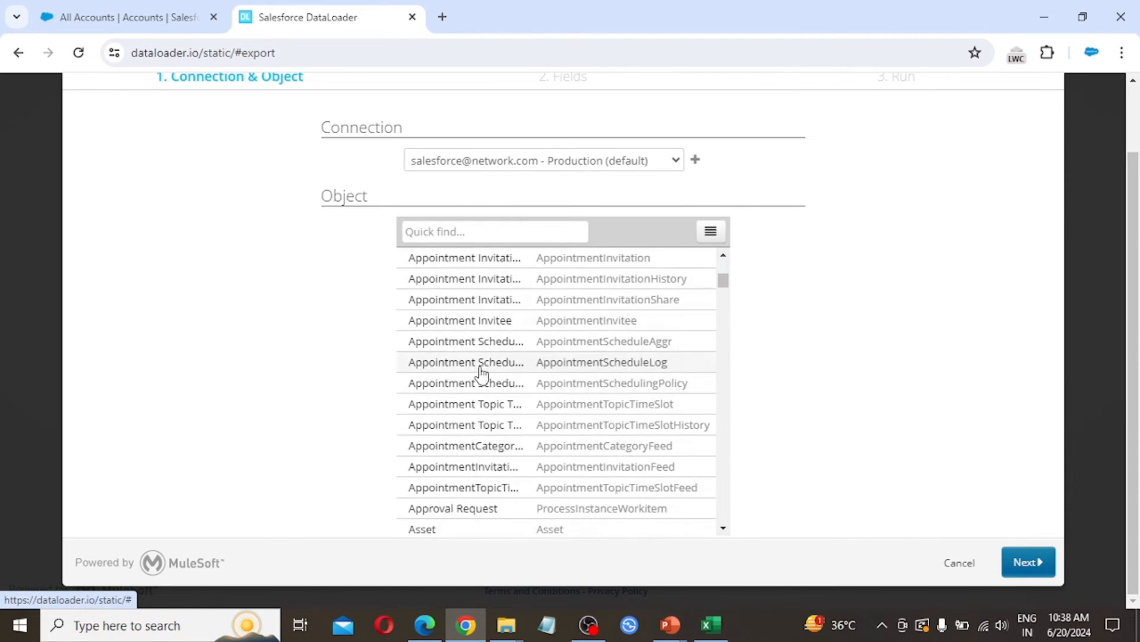
{"action": "scroll", "coordinate": [482, 377], "scroll_direction": "down", "scroll_amount": 8}
{"action": "left_click_drag", "start_coordinate": [724, 306], "coordinate": [732, 247]}
{"action": "left_click", "coordinate": [1029, 562]}
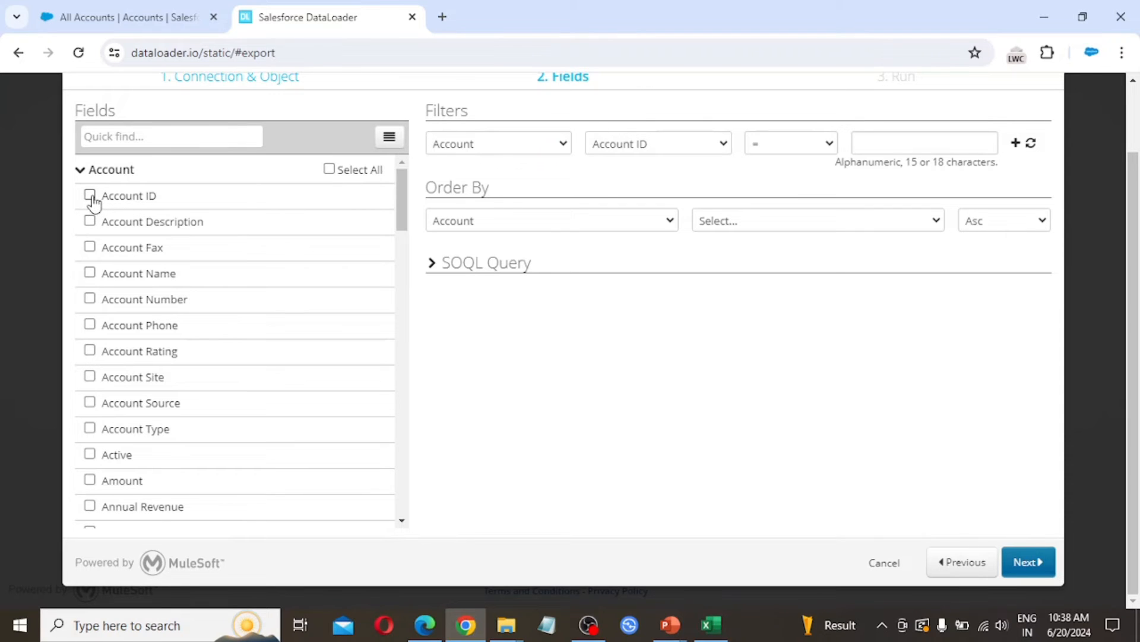
Include Account ID, Account Name, Account Phone, Account Rating and Amount in the export and continue to the run summary
{"action": "left_click", "coordinate": [90, 273]}
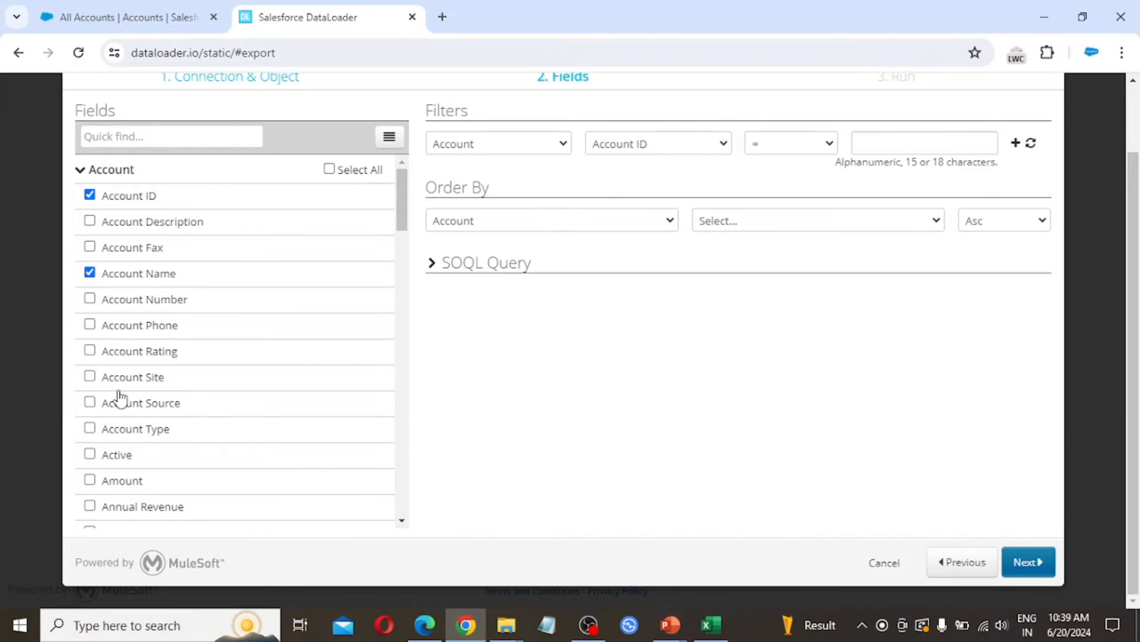
{"action": "left_click", "coordinate": [90, 326]}
{"action": "left_click", "coordinate": [91, 350]}
{"action": "scroll", "coordinate": [201, 427], "scroll_direction": "down", "scroll_amount": 3}
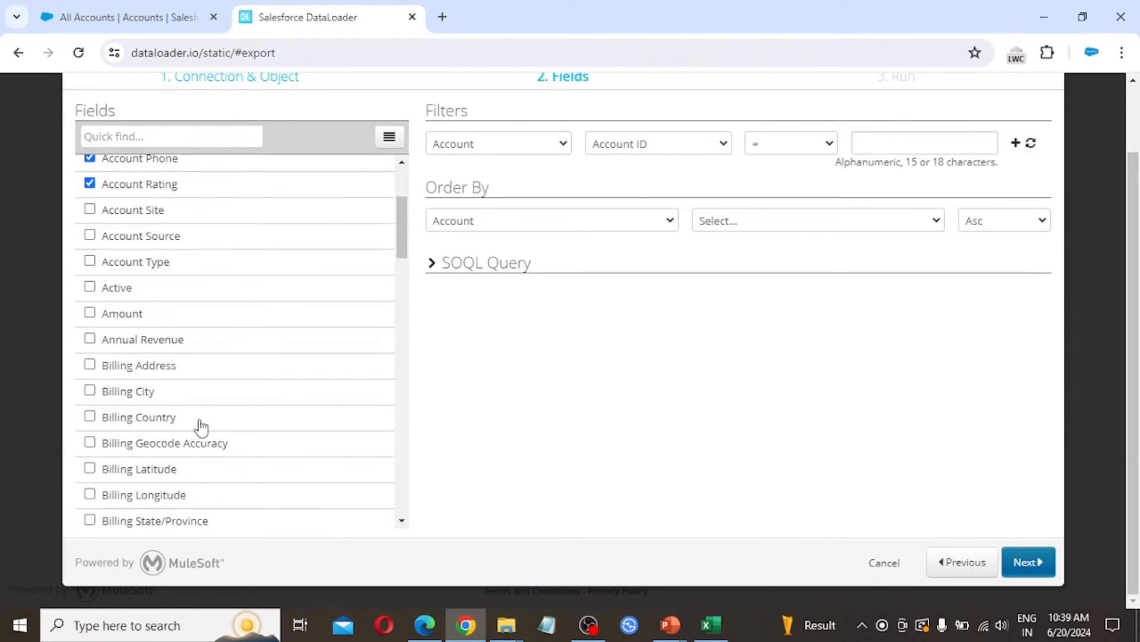
{"action": "left_click", "coordinate": [90, 315]}
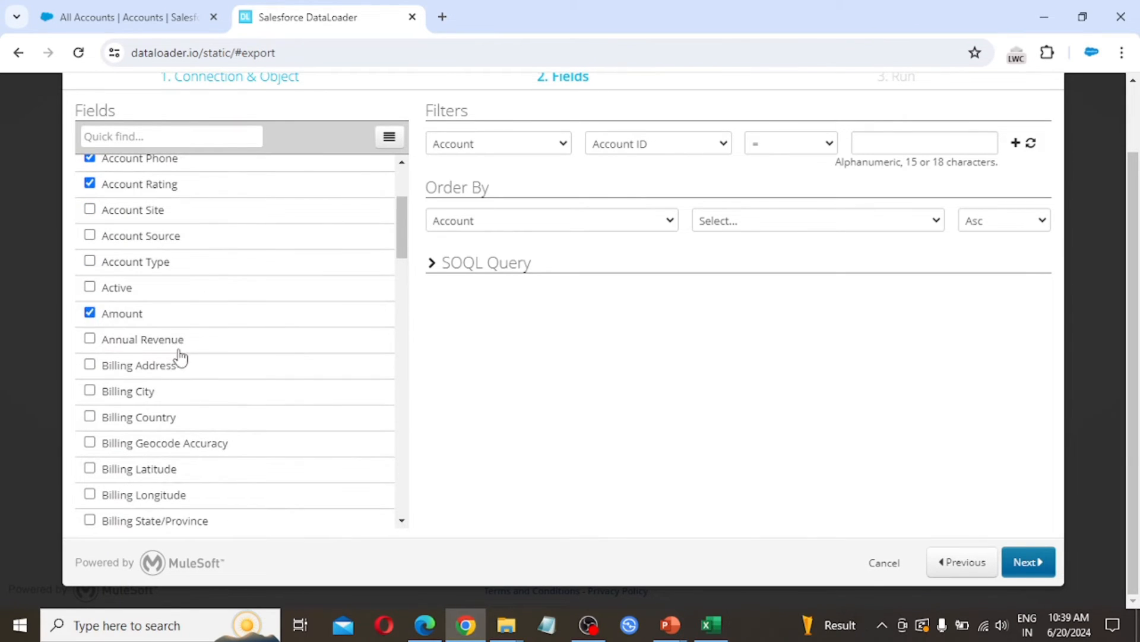
{"action": "scroll", "coordinate": [197, 385], "scroll_direction": "up", "scroll_amount": 3}
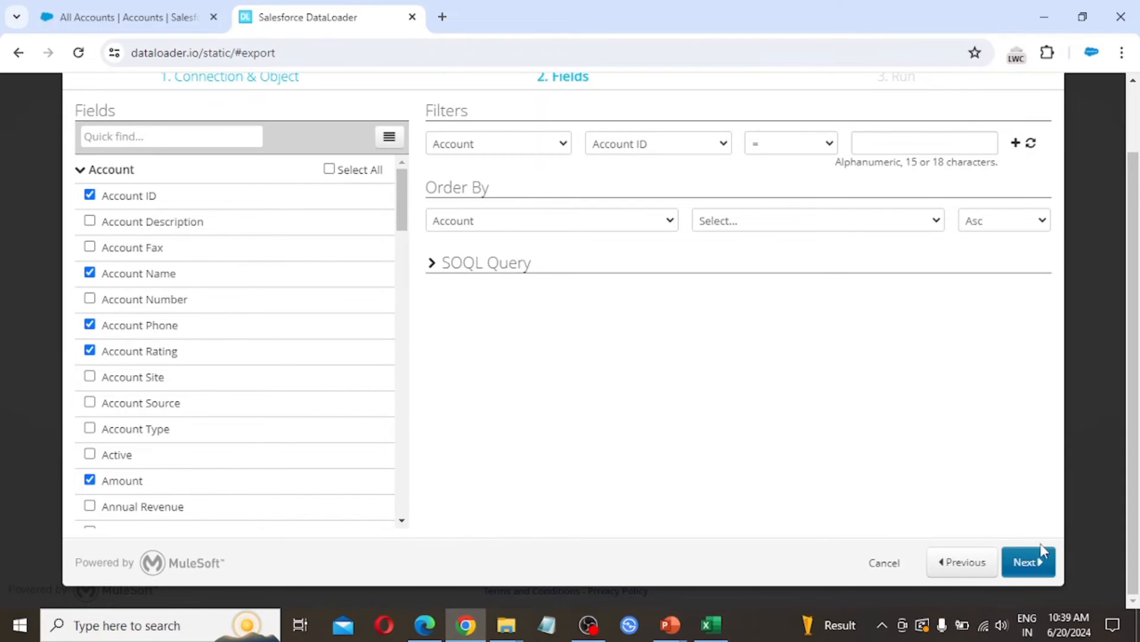
{"action": "left_click", "coordinate": [1028, 561]}
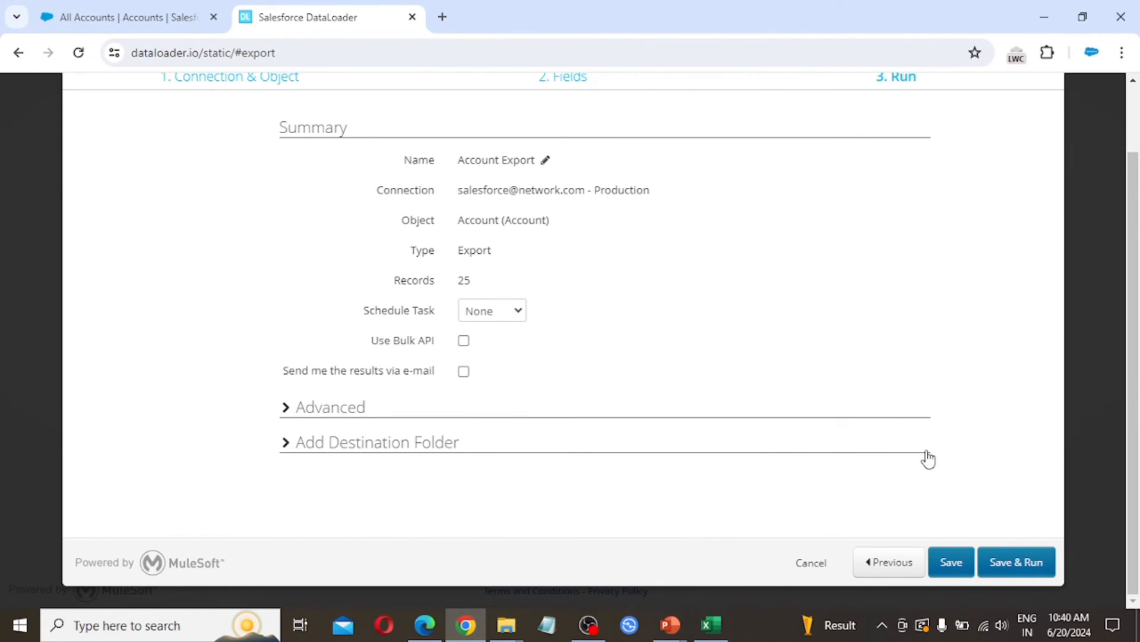
Check the scheduling options, keep the schedule at None, and save and run the Account Export task
{"action": "left_click", "coordinate": [518, 313]}
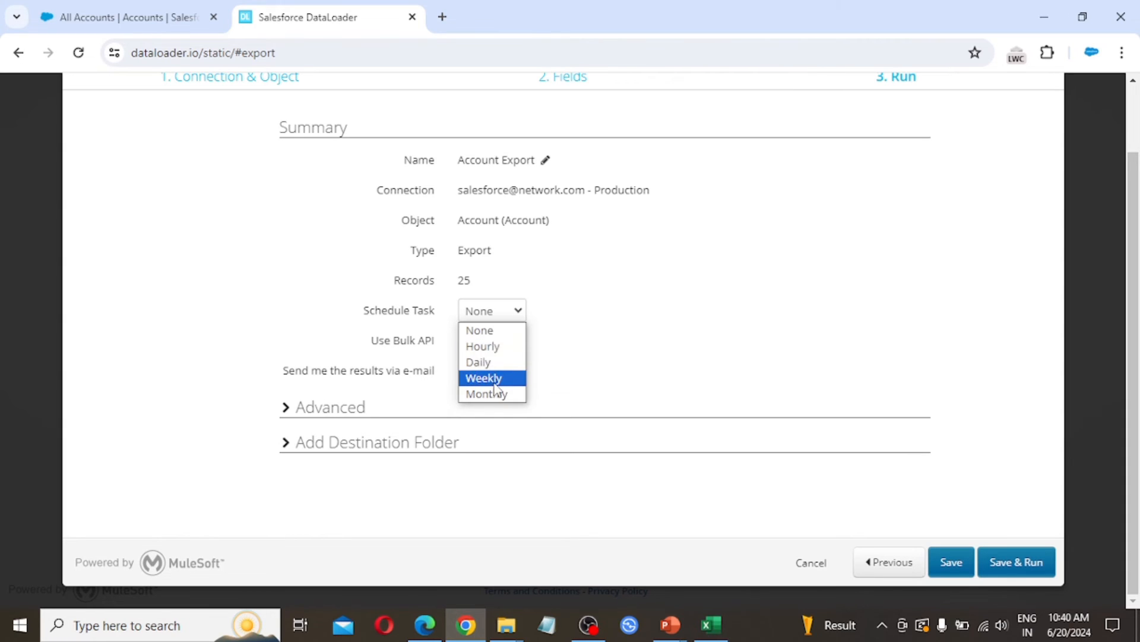
{"action": "left_click", "coordinate": [646, 295]}
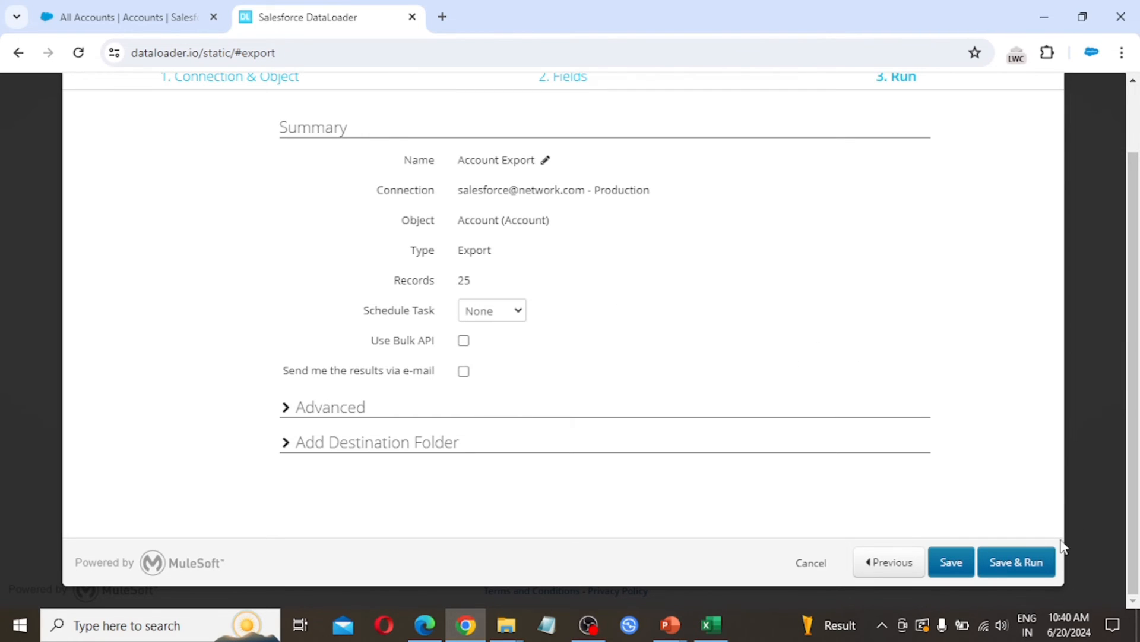
{"action": "left_click", "coordinate": [1020, 565]}
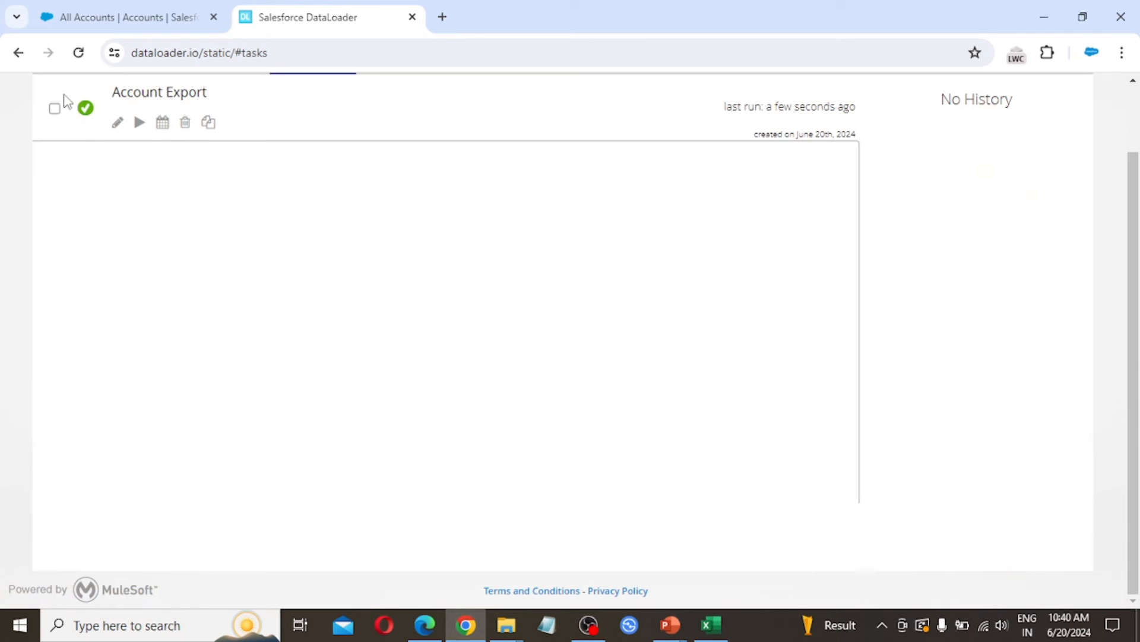
Run the Account Export task again and decline writing a review
{"action": "scroll", "coordinate": [141, 208], "scroll_direction": "up", "scroll_amount": 2}
{"action": "left_click", "coordinate": [140, 202]}
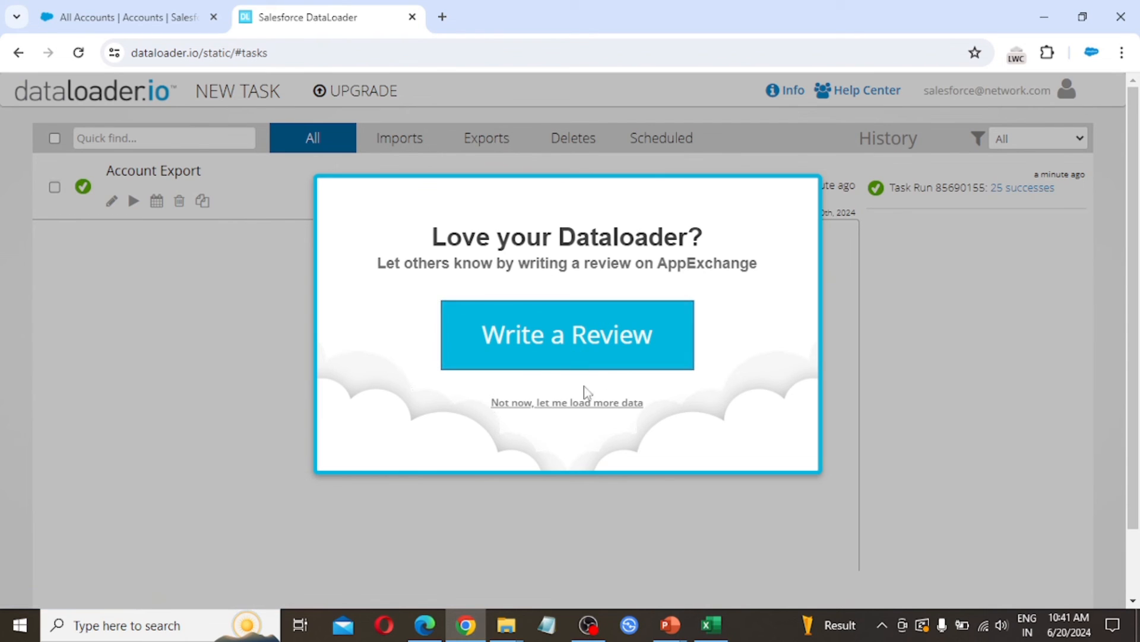
{"action": "left_click", "coordinate": [569, 405]}
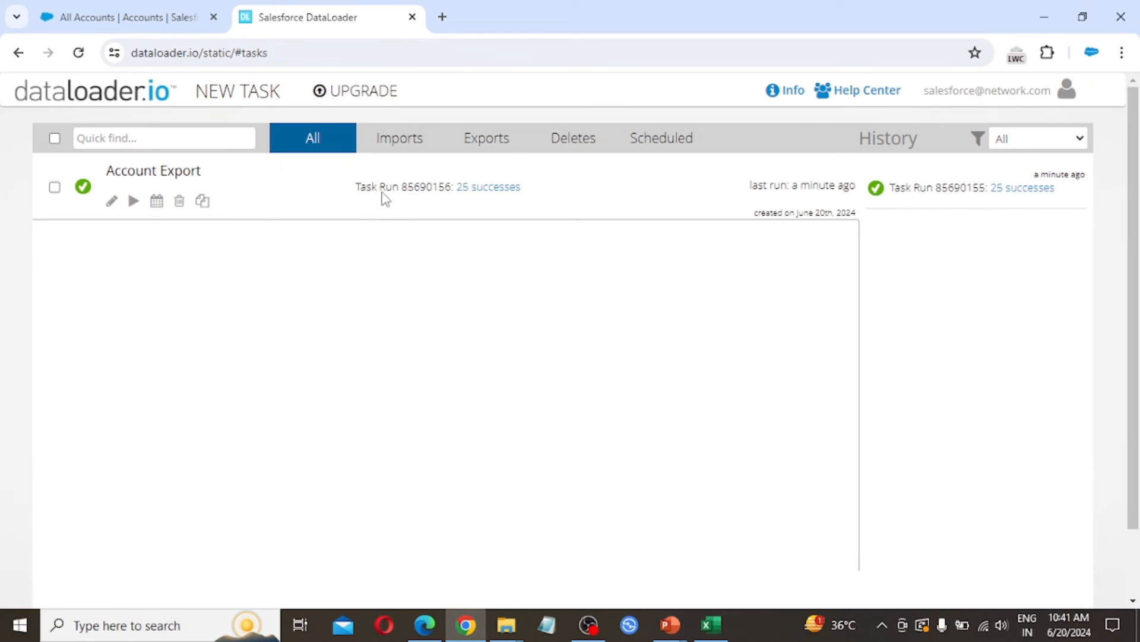
Download the successful records of the latest Account Export run and open the CSV file in Excel
{"action": "left_click", "coordinate": [498, 198]}
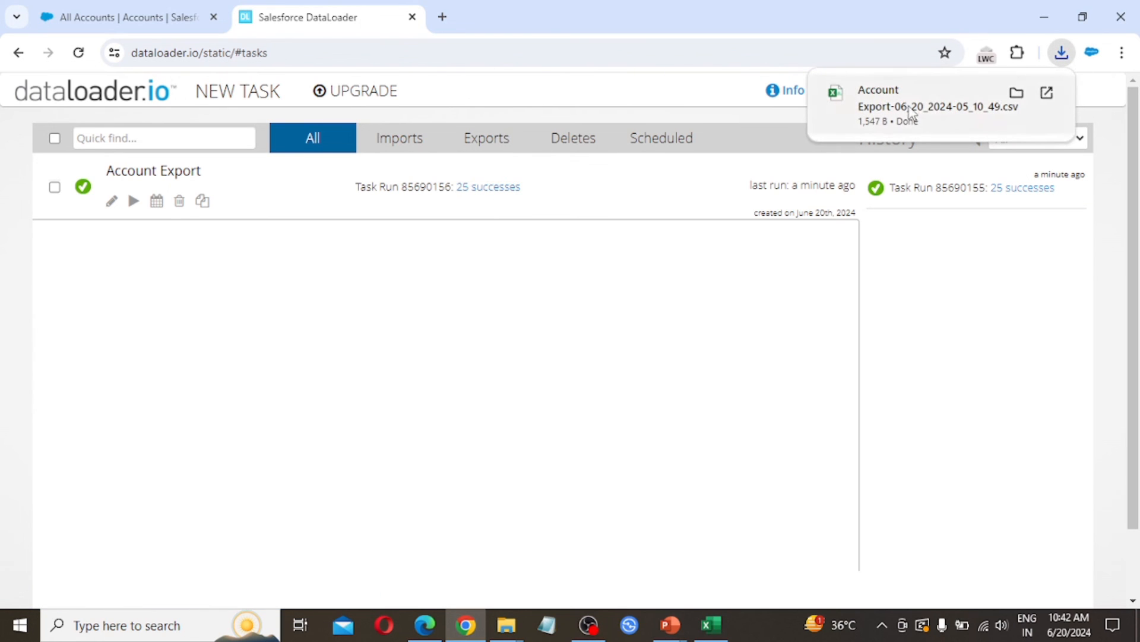
{"action": "left_click", "coordinate": [1018, 103]}
{"action": "left_click", "coordinate": [1126, 143]}
Autofit columns A to E of the exported account sheet to their contents
{"action": "double_click", "coordinate": [75, 177]}
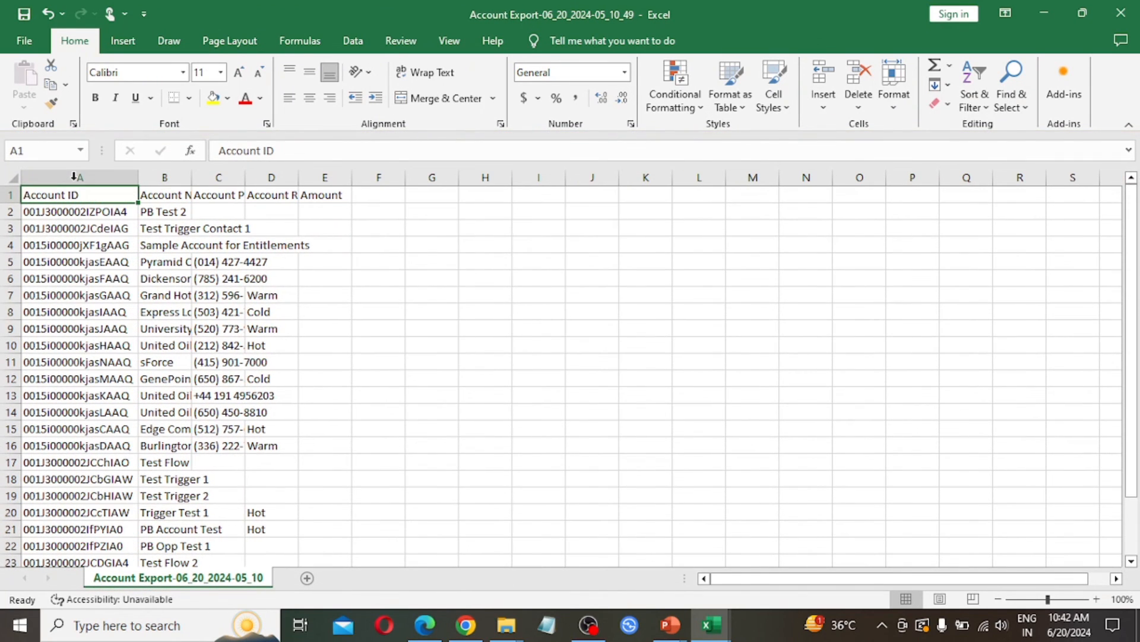
{"action": "double_click", "coordinate": [190, 177]}
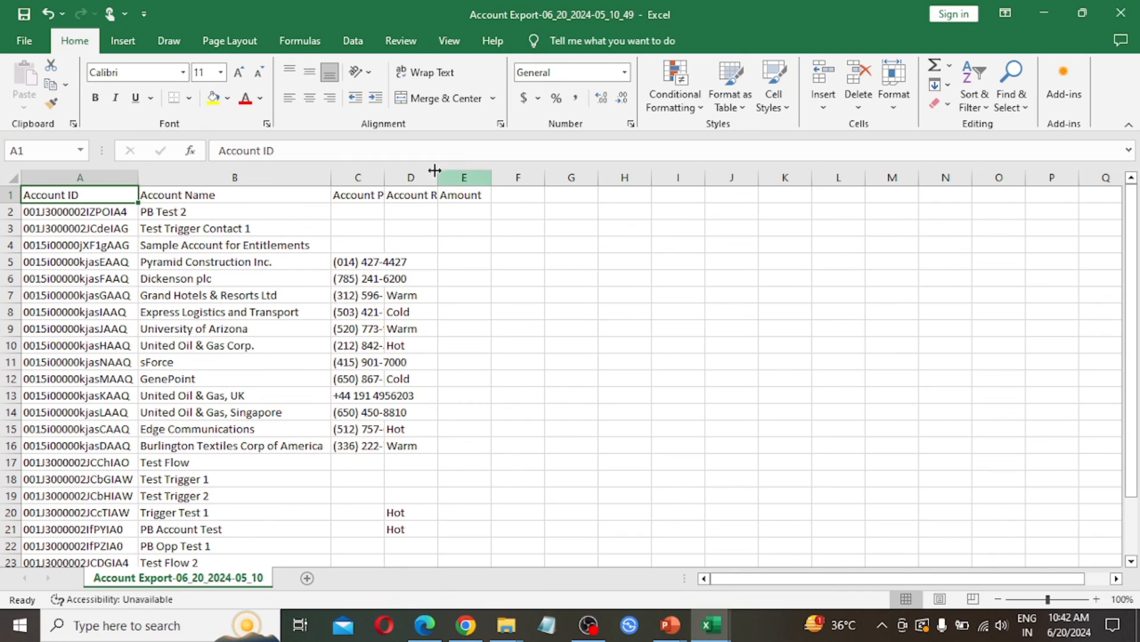
{"action": "double_click", "coordinate": [386, 177]}
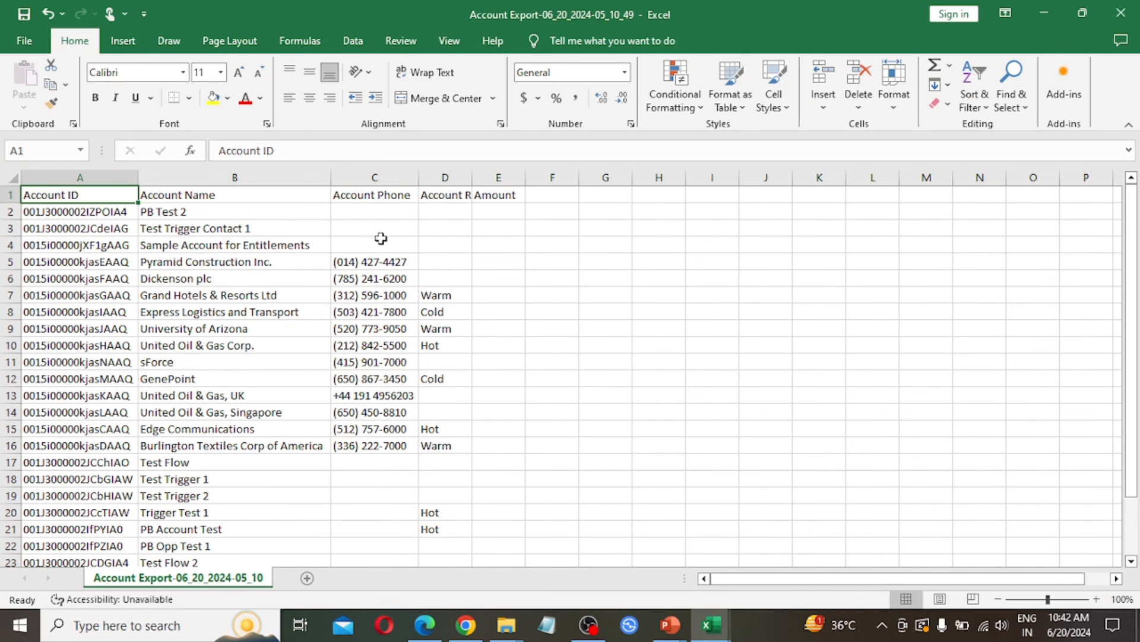
{"action": "double_click", "coordinate": [472, 177]}
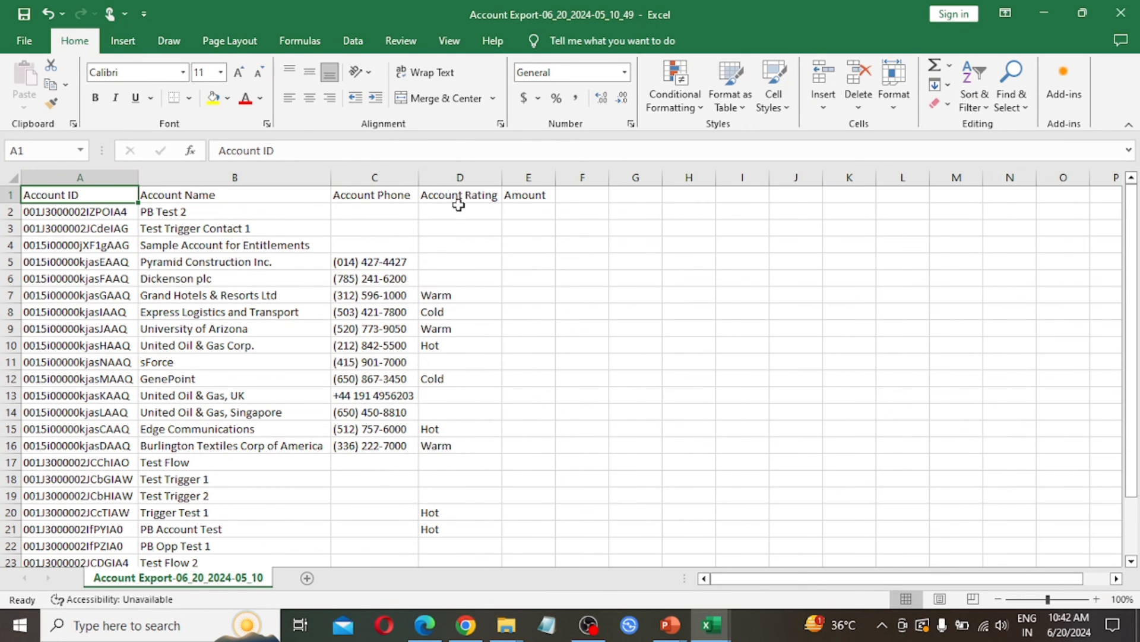
{"action": "double_click", "coordinate": [555, 177]}
Examine the exported account rows from the header to the last record
{"action": "scroll", "coordinate": [538, 312], "scroll_direction": "down", "scroll_amount": 1}
{"action": "scroll", "coordinate": [538, 311], "scroll_direction": "down", "scroll_amount": 4}
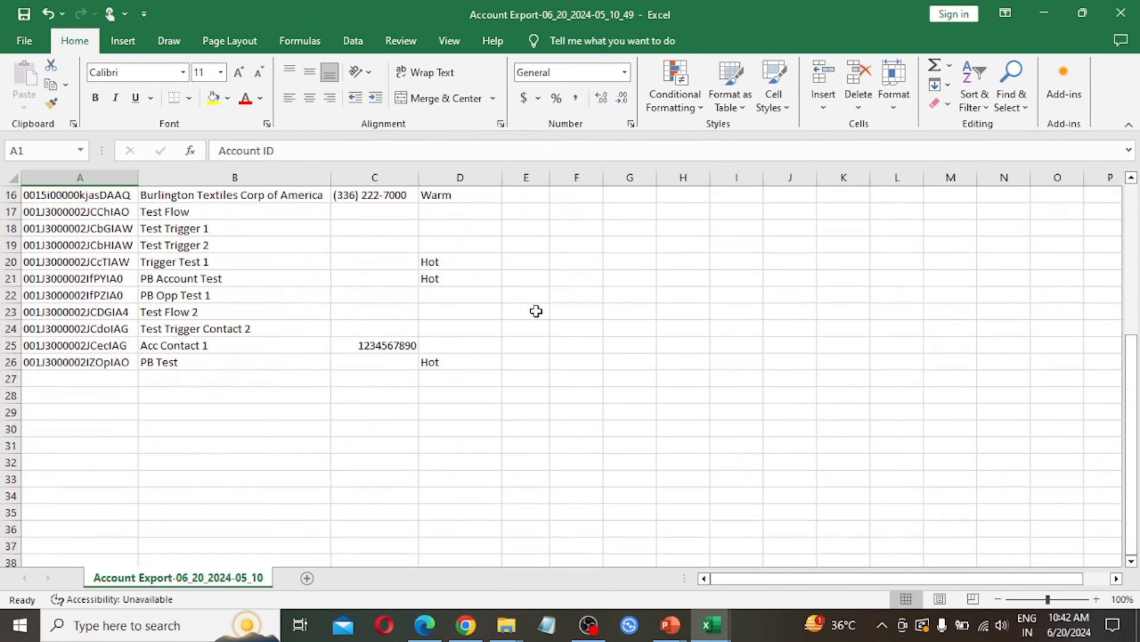
{"action": "scroll", "coordinate": [403, 333], "scroll_direction": "up", "scroll_amount": 5}
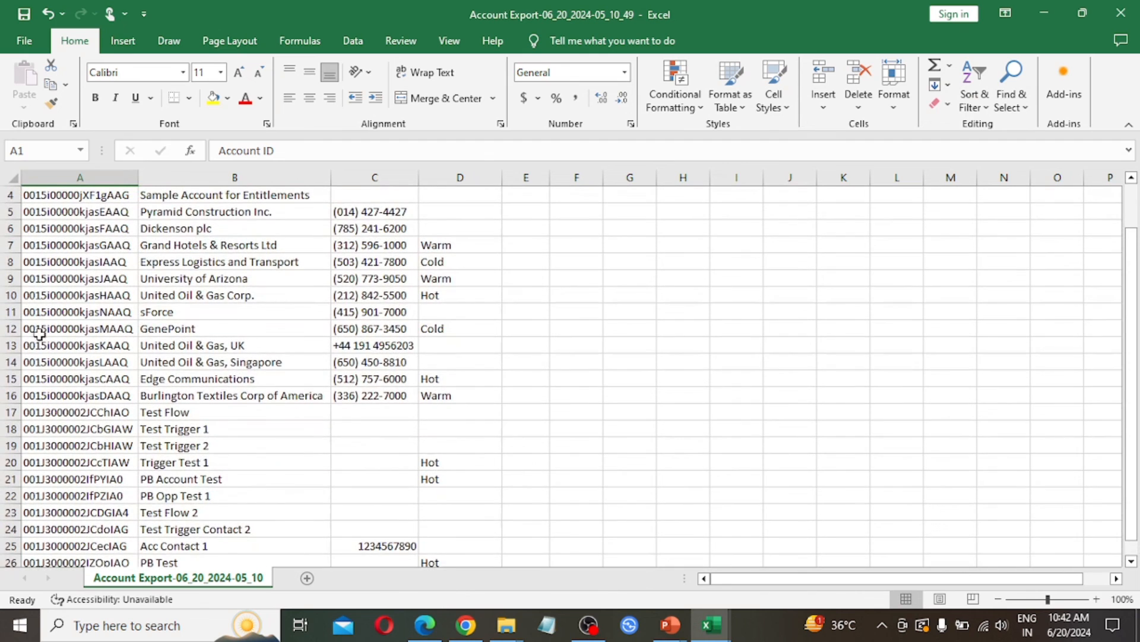
{"action": "scroll", "coordinate": [106, 345], "scroll_direction": "down", "scroll_amount": 1}
{"action": "scroll", "coordinate": [106, 345], "scroll_direction": "down", "scroll_amount": 3}
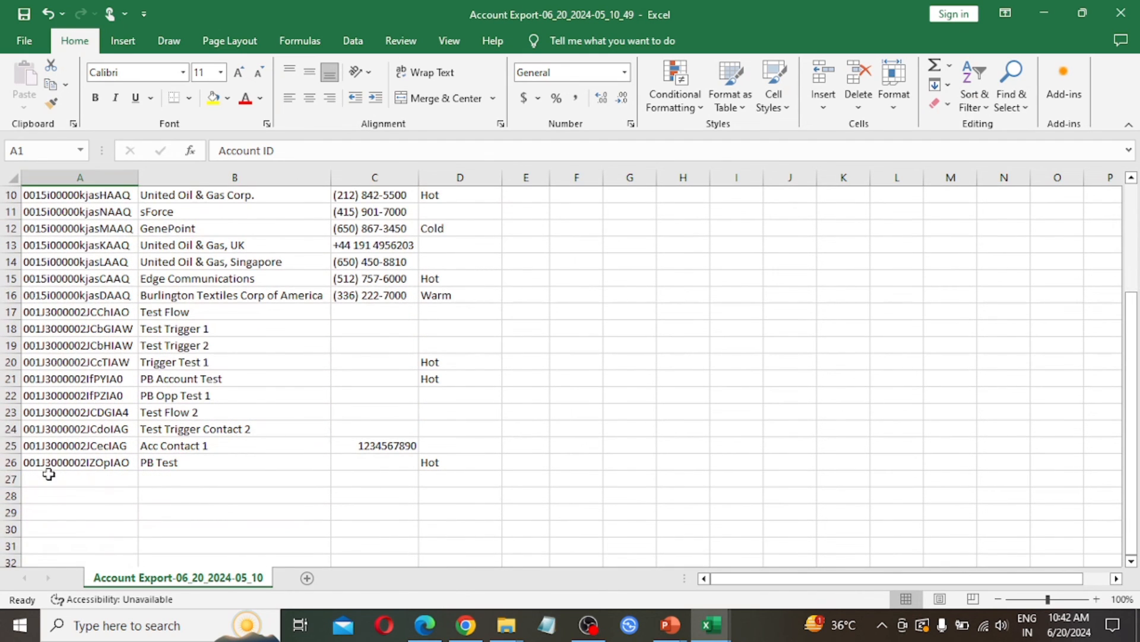
{"action": "scroll", "coordinate": [48, 469], "scroll_direction": "up", "scroll_amount": 3}
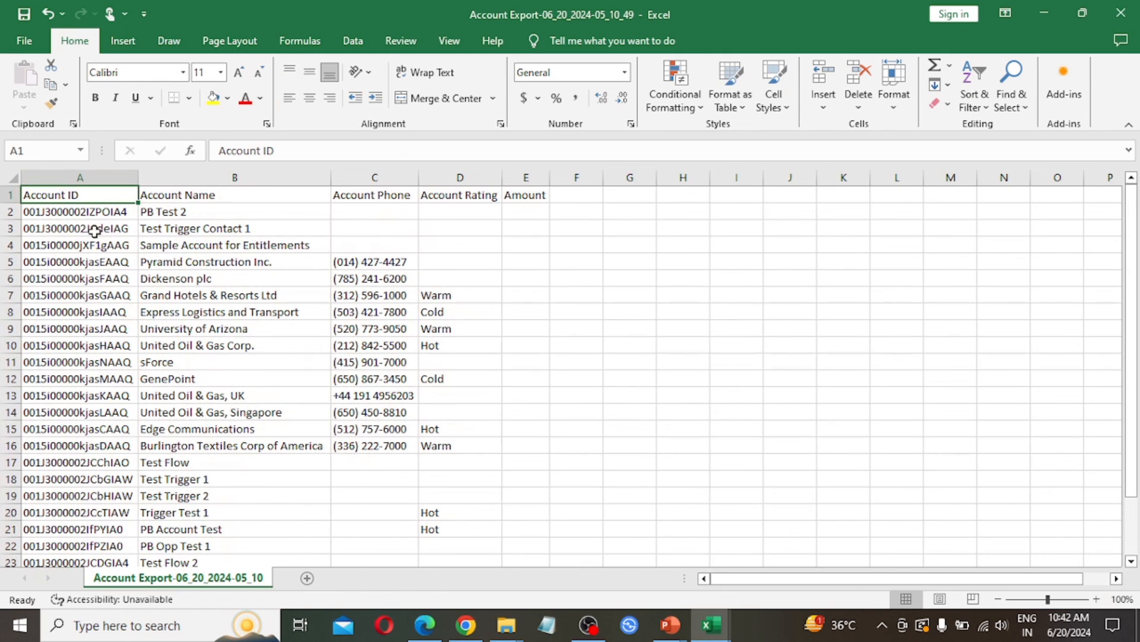